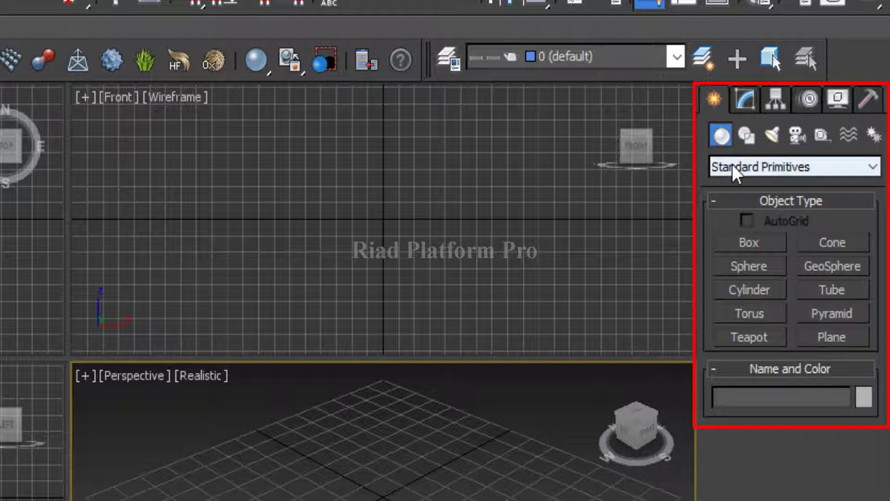
Switch the Create panel to AEC Extended and start the Wall tool (width 0'5", height 8'0")
click(733, 166)
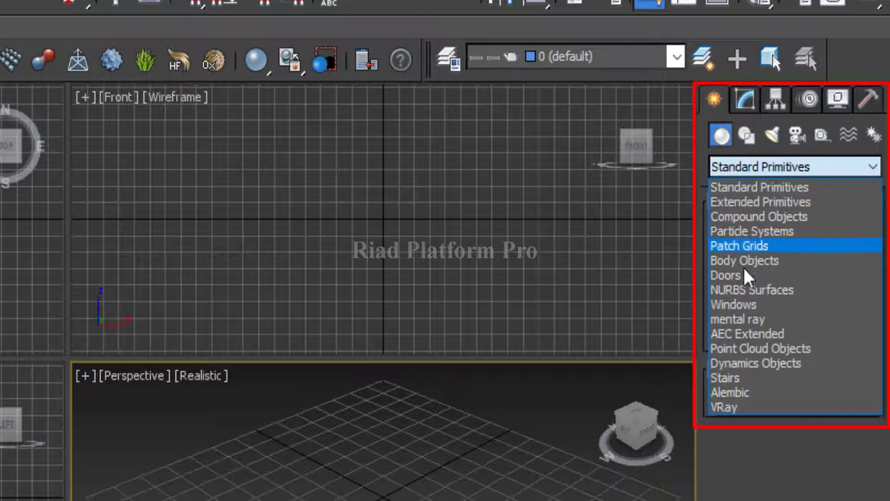
click(749, 334)
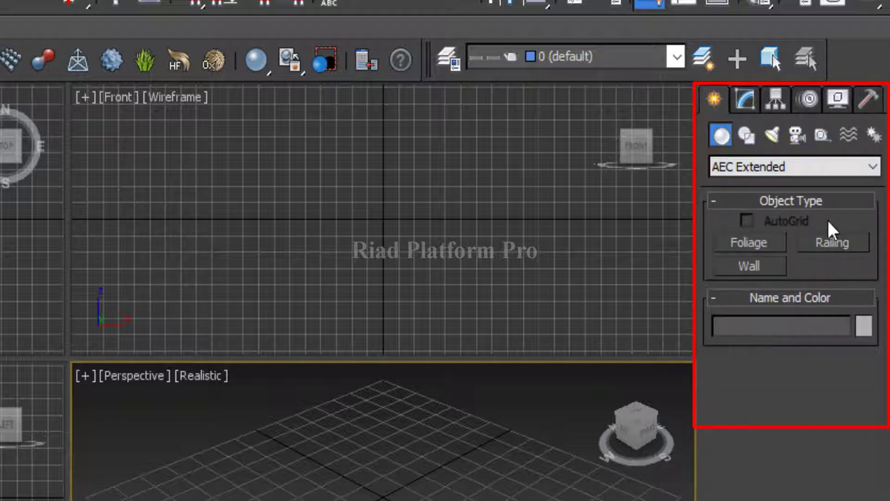
click(754, 269)
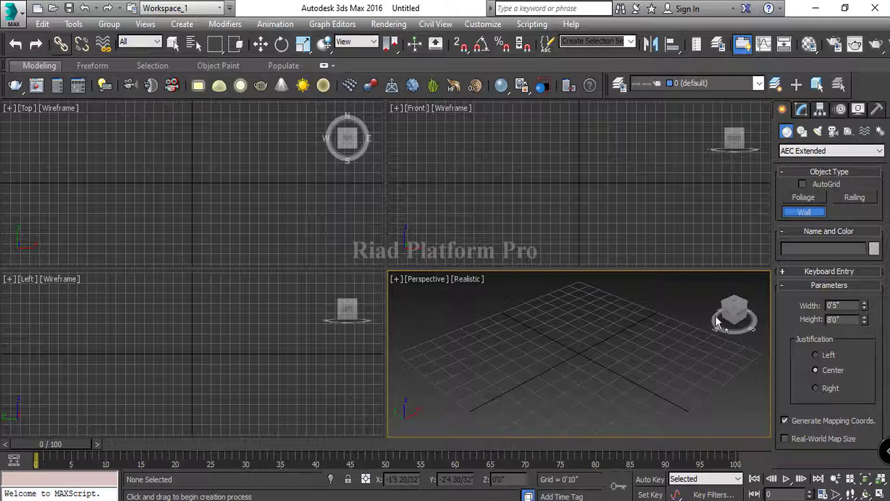
Draw a freehand multi-segment wall through three points in the Top viewport
click(85, 173)
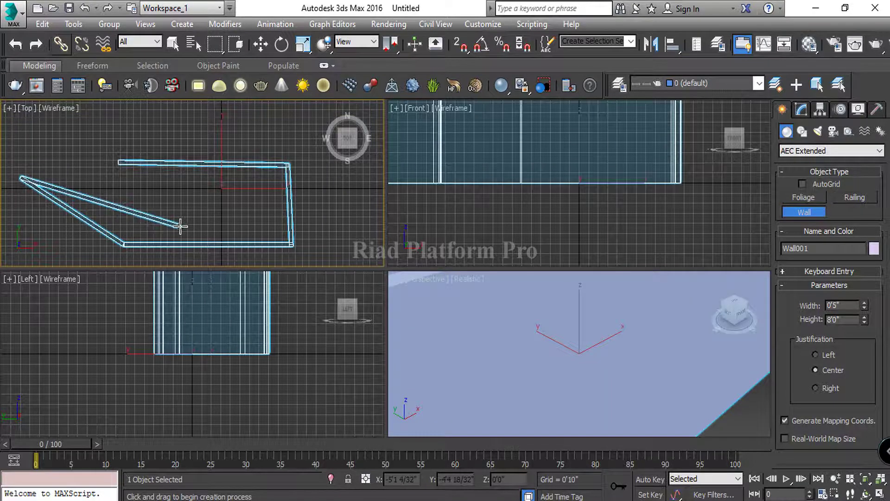
click(193, 230)
click(64, 154)
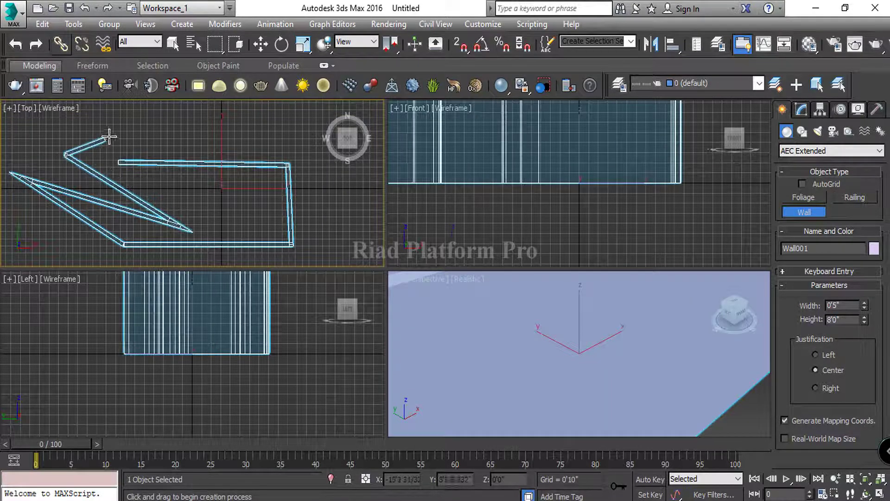
click(158, 121)
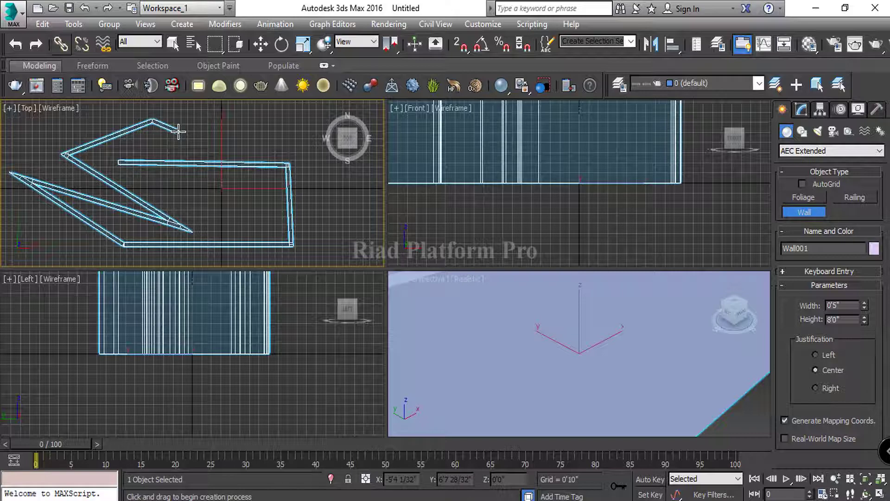
right_click(179, 131)
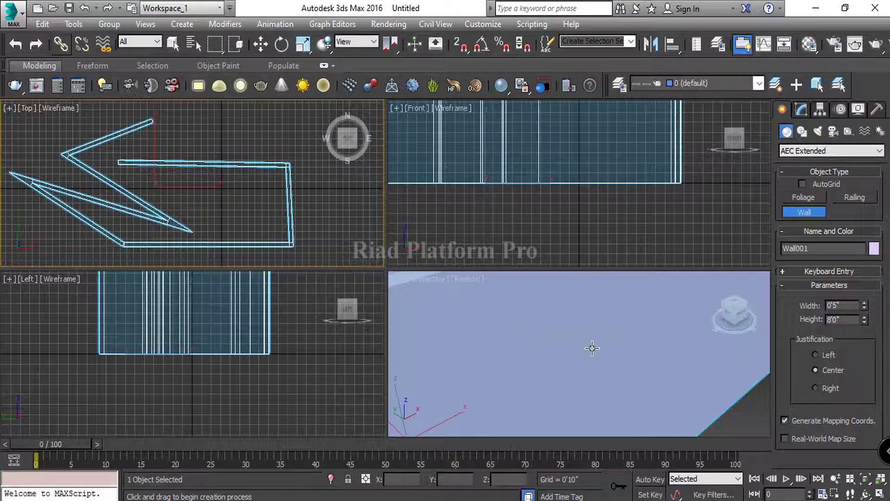
scroll(592, 348, down, 5)
scroll(628, 366, down, 3)
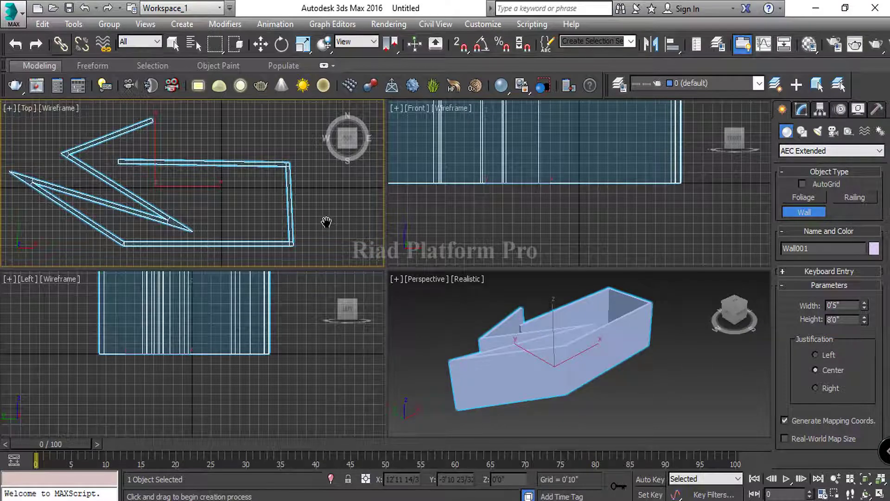
Select Wall001 and delete it to empty the scene
right_click(633, 340)
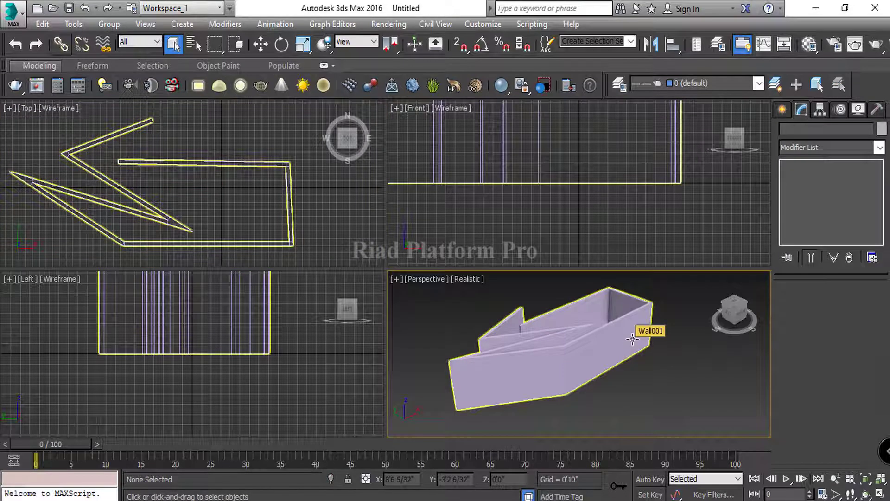
click(632, 339)
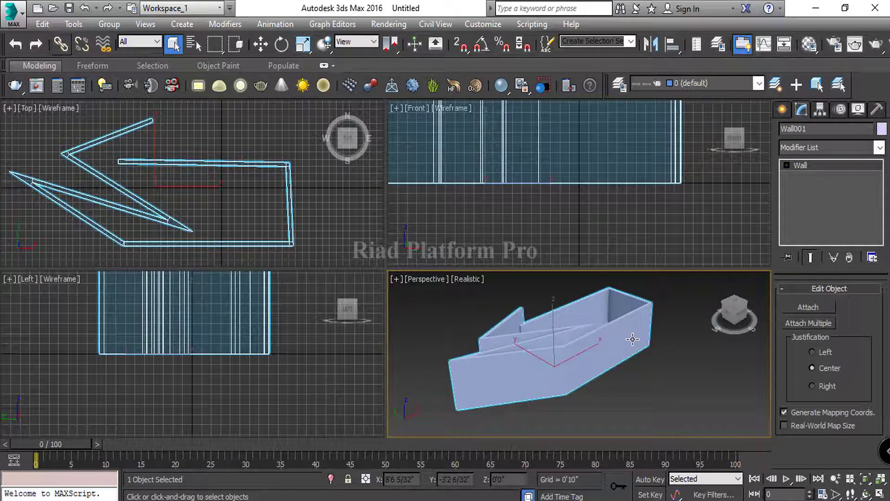
key(Delete)
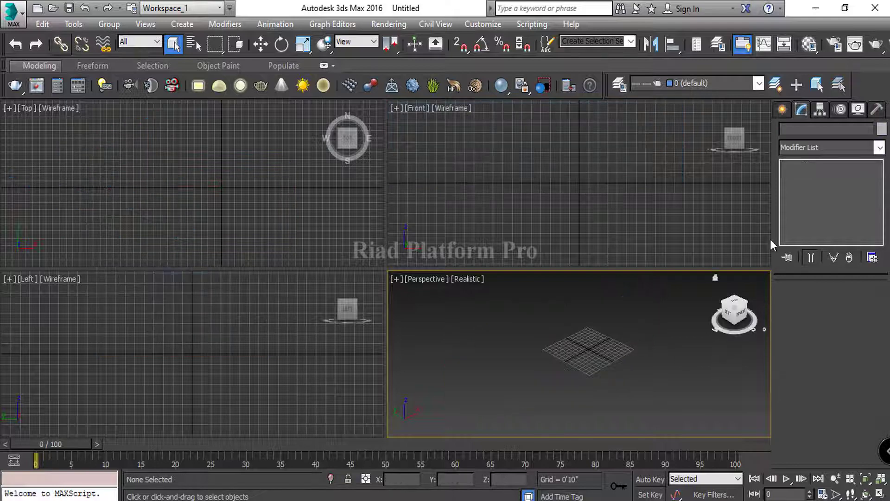
Draw a rectangle spline, Rectangle001, left of centre in the Top viewport
click(783, 106)
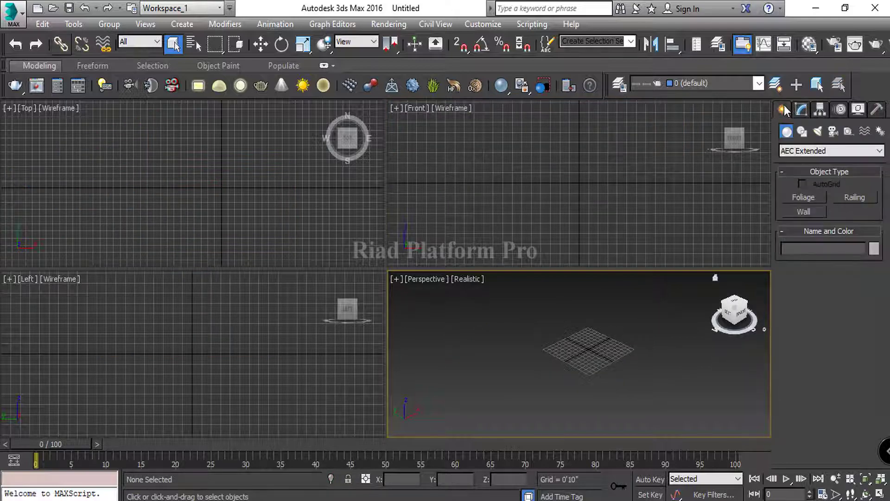
click(802, 131)
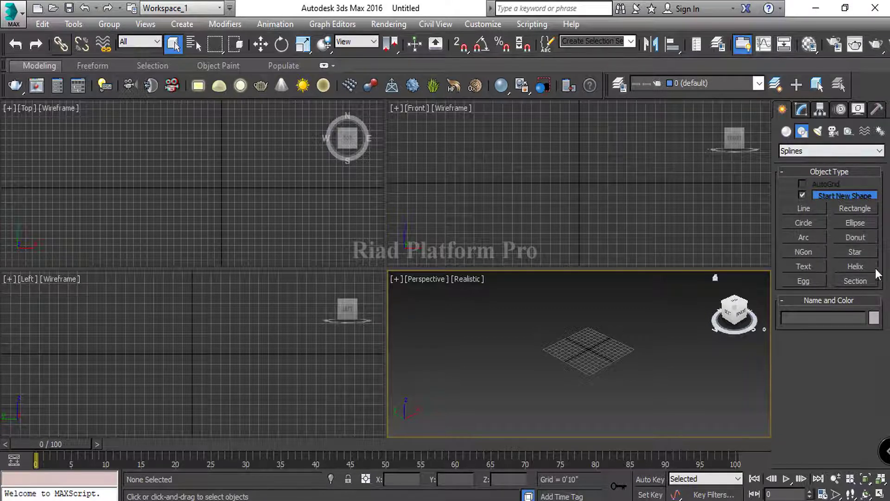
click(858, 210)
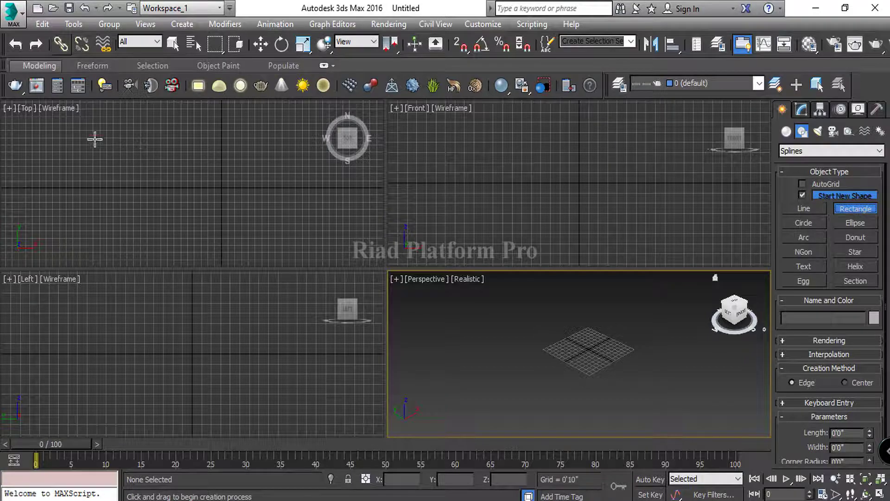
drag(94, 139, 197, 210)
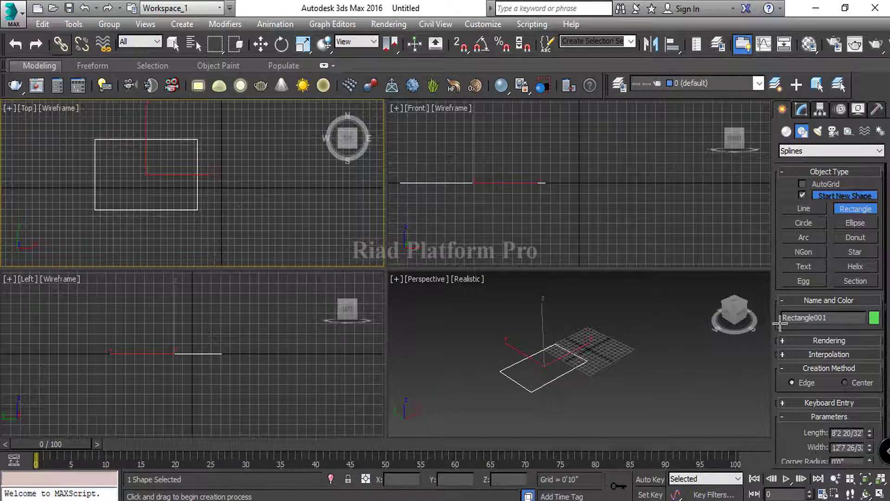
click(787, 132)
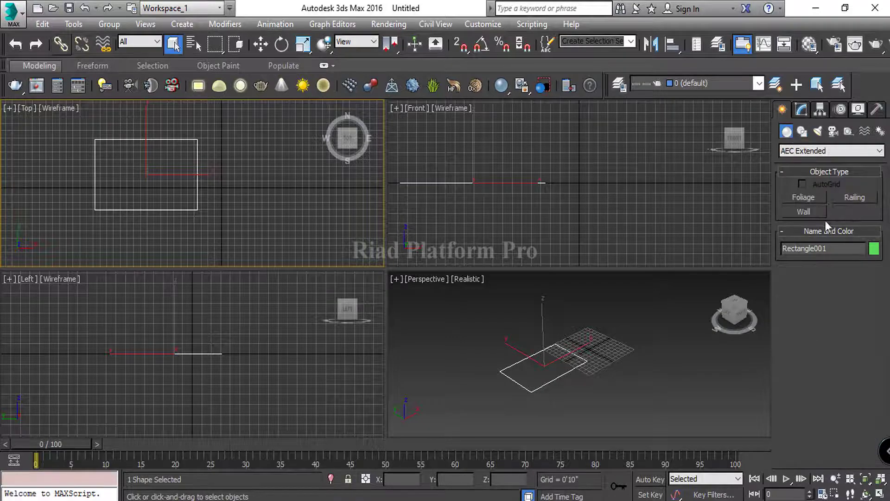
Build a closed wall, Wall001, from Rectangle001 using Pick Spline and view its settings
click(805, 212)
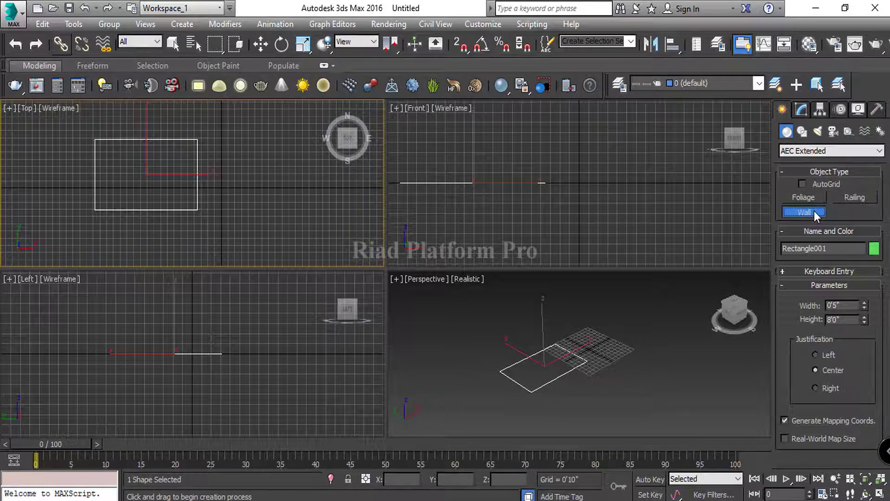
click(783, 270)
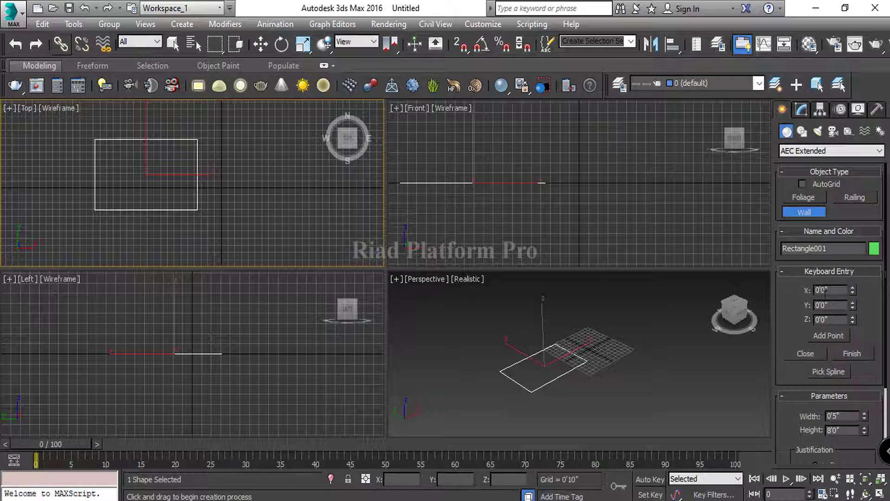
click(834, 371)
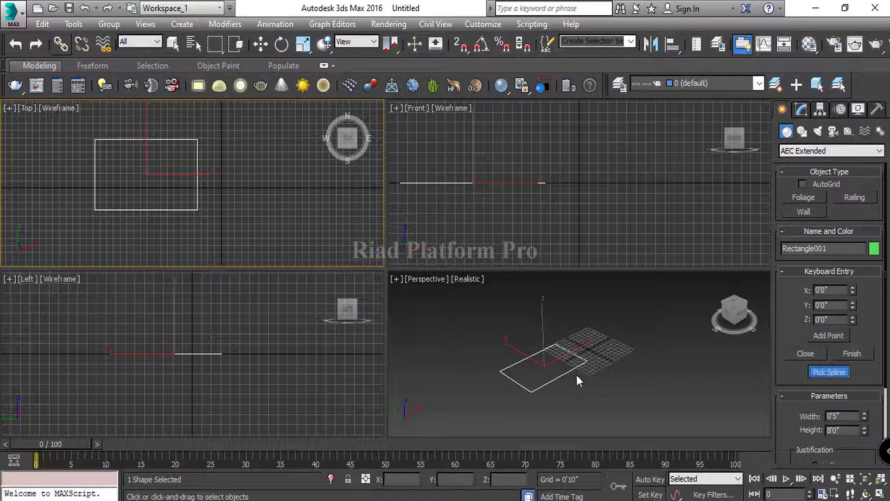
click(481, 342)
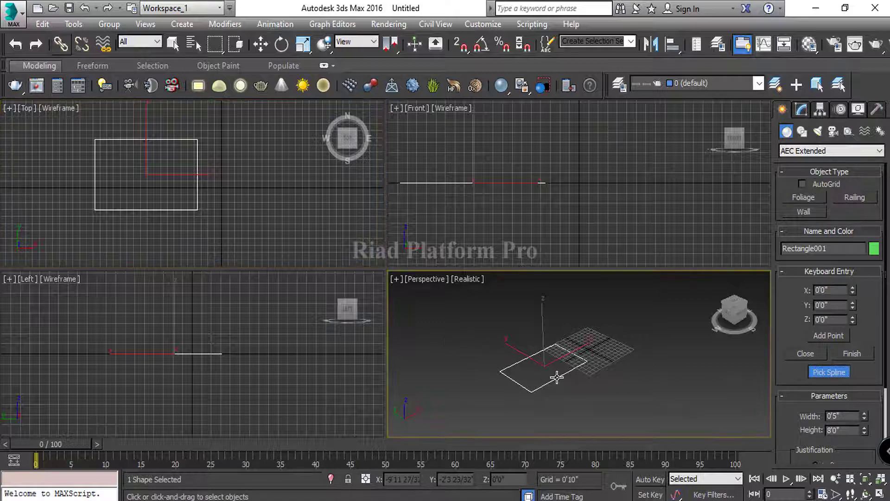
scroll(557, 382, up, 2)
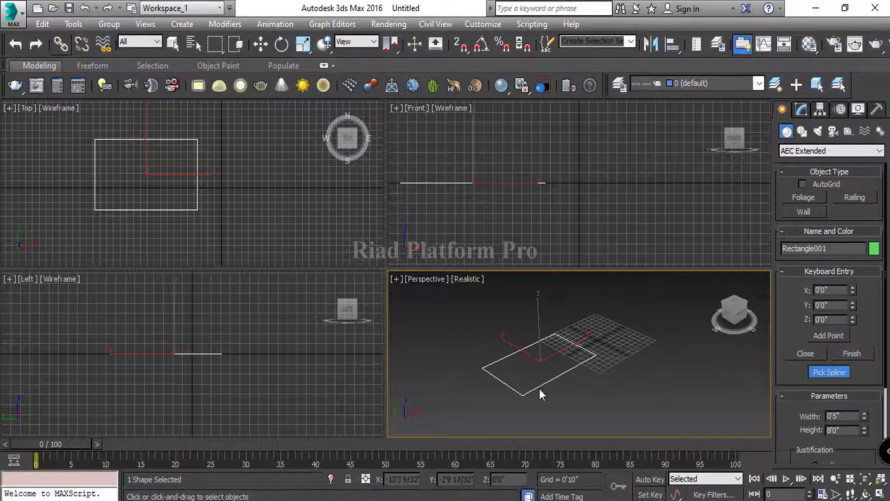
click(538, 385)
key(w)
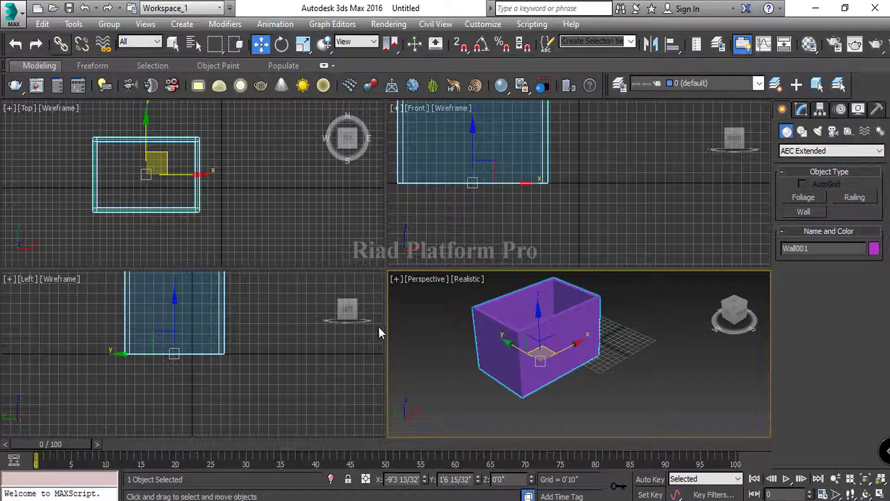
click(802, 111)
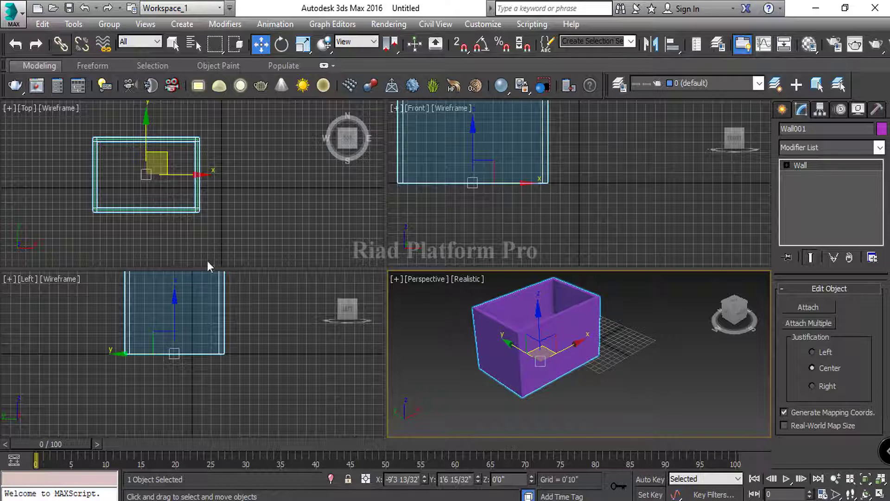
Try Left, Center and Right justification on Wall001 while framing it in the Top view
scroll(179, 119, up, 3)
mouse_move(299, 211)
middle_down()
mouse_move(285, 182)
mouse_move(197, 115)
middle_up()
scroll(239, 175, up, 4)
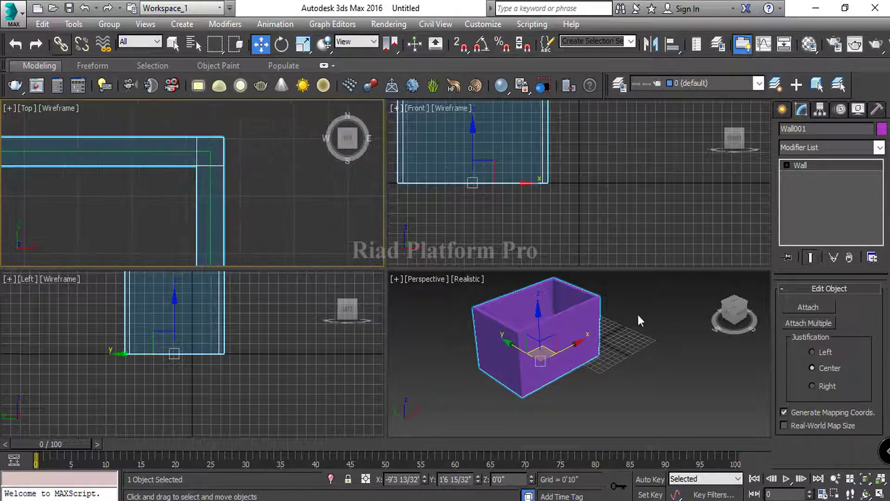
click(814, 351)
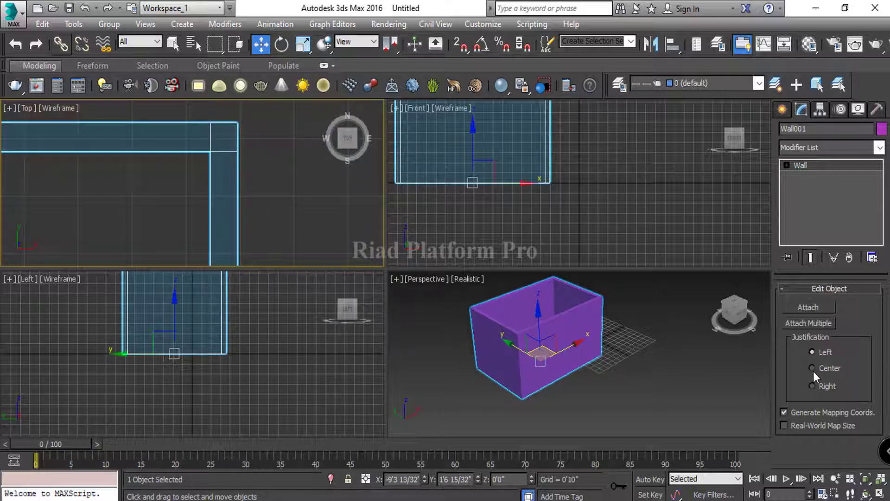
click(812, 368)
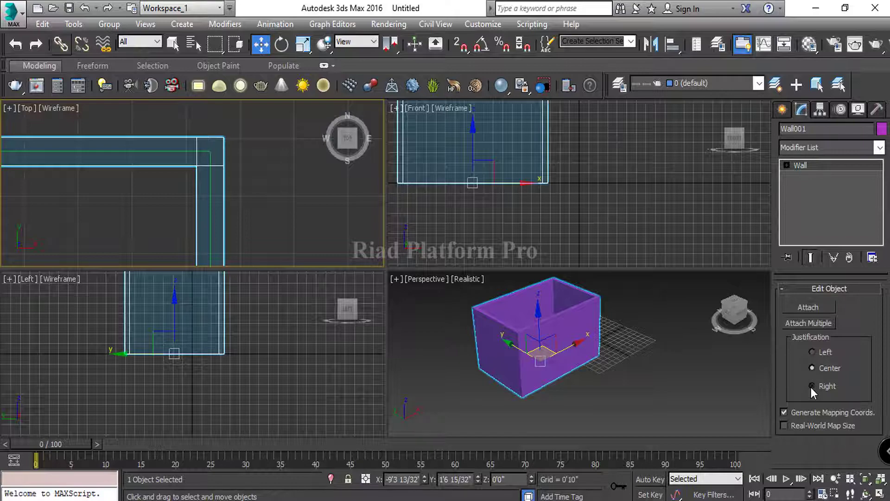
click(811, 385)
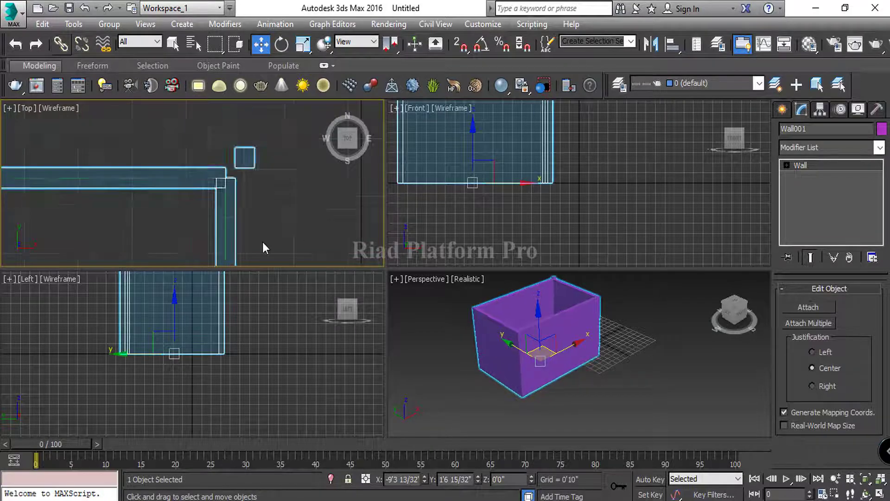
scroll(263, 247, down, 5)
middle_drag(282, 236, 216, 143)
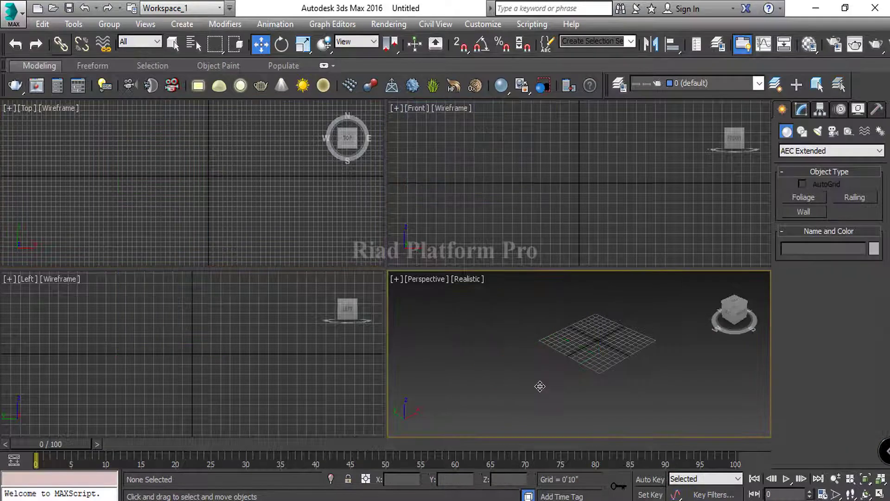
Start a keyboard-entry wall with its first point at the origin (0'0", 0'0", 0'0")
click(805, 211)
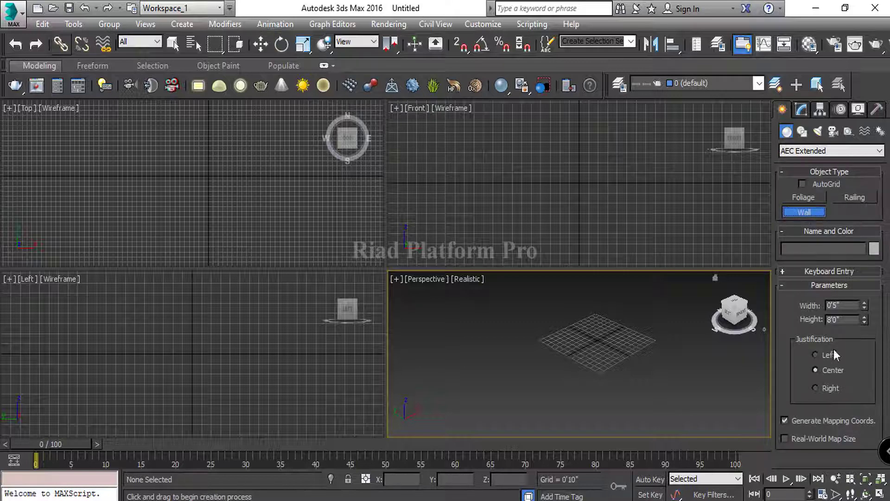
click(818, 271)
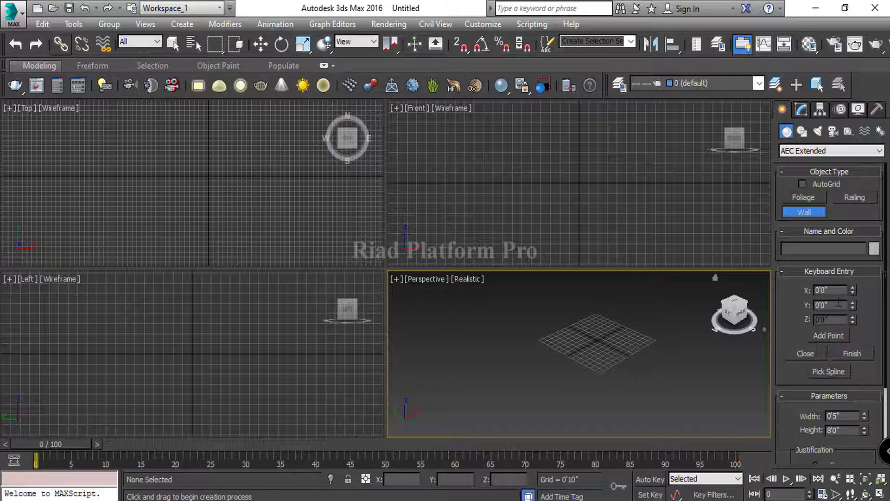
click(839, 334)
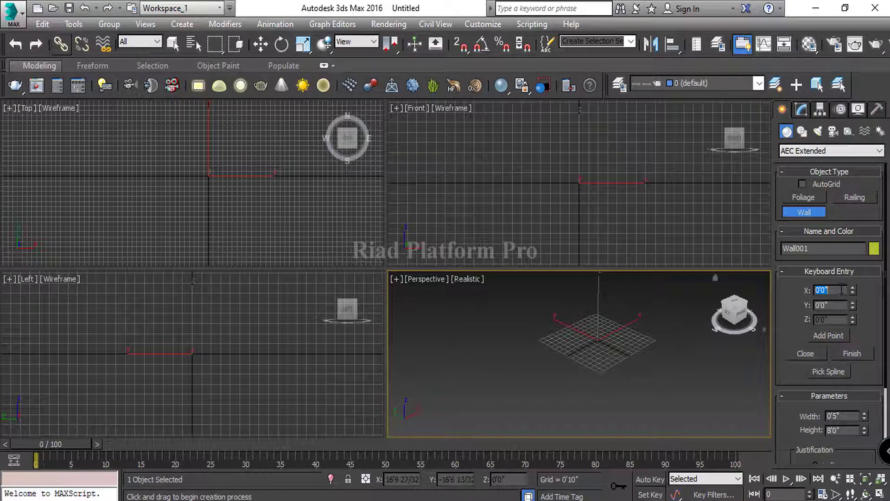
Add wall points at X 5'0" then Y 10'0", and maximize the Perspective viewport
text(5)
key(Return)
click(821, 335)
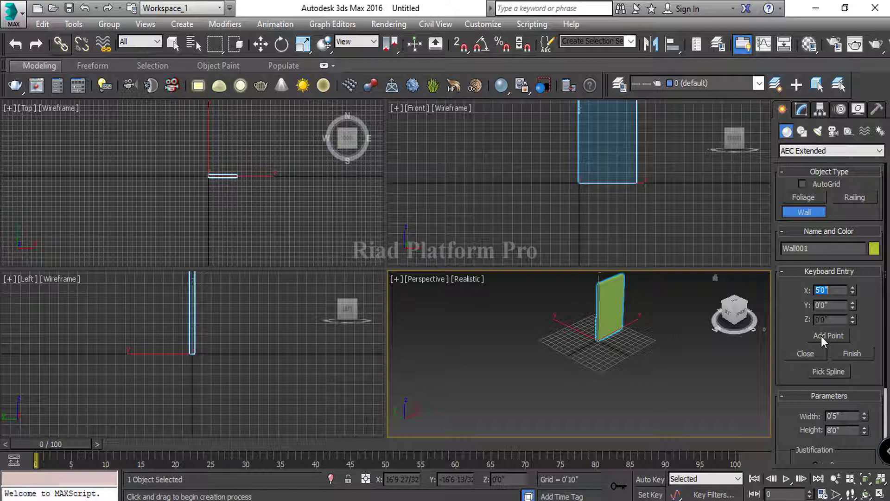
key(Tab)
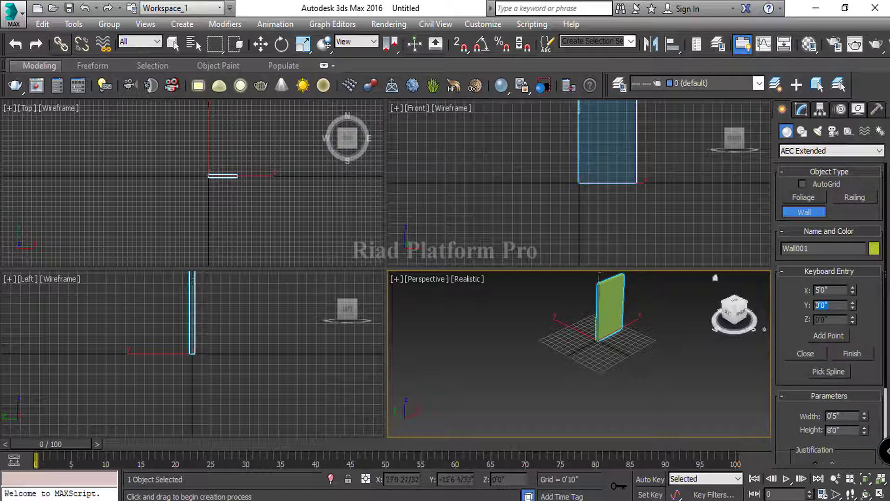
text(10)
click(834, 339)
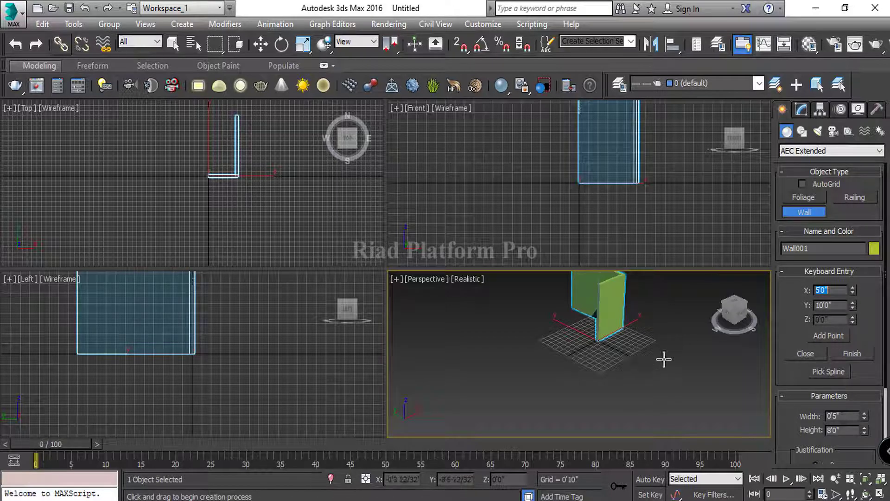
key(alt+w)
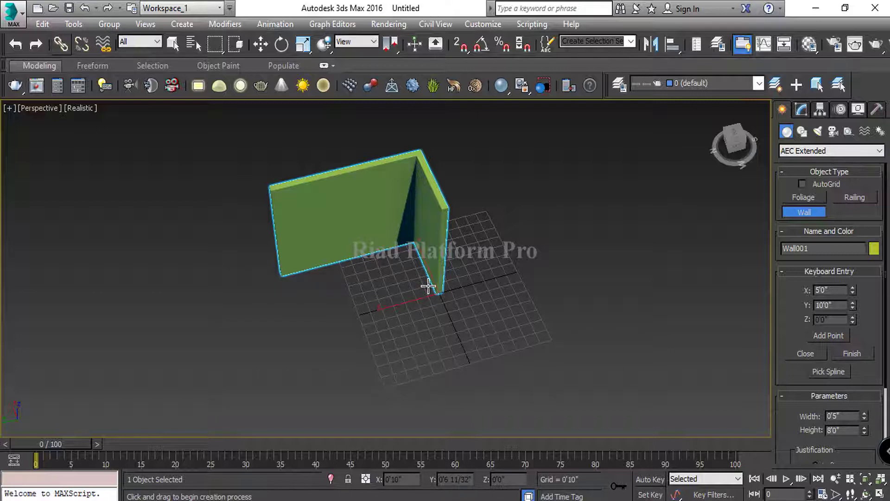
Close the wall back to its start point and finish it as a triangle
click(805, 353)
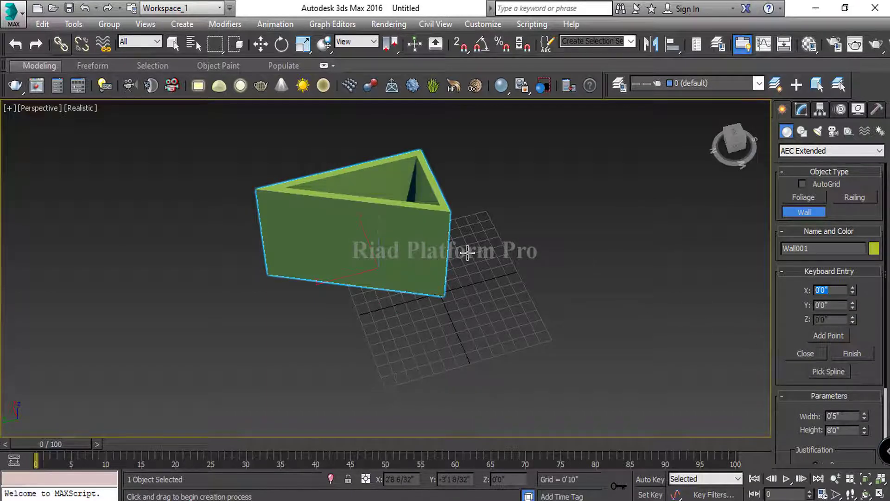
click(846, 353)
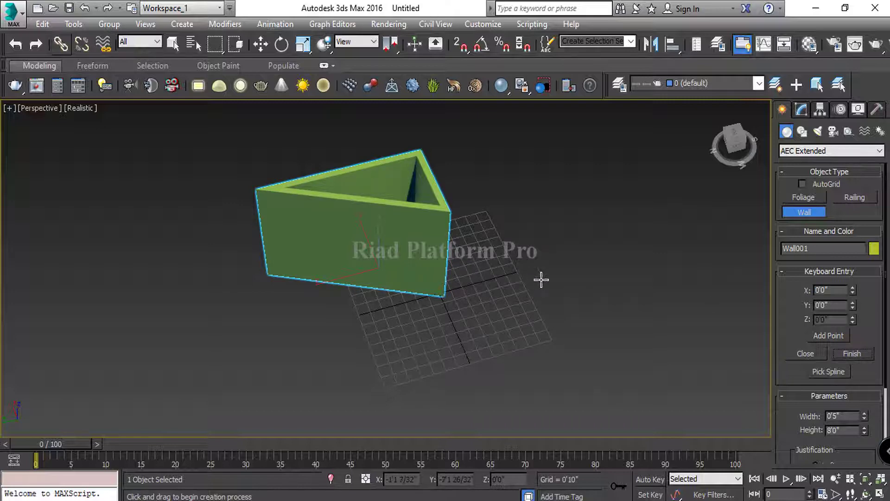
scroll(541, 278, down, 5)
scroll(542, 284, up, 4)
middle_drag(591, 283, 568, 297)
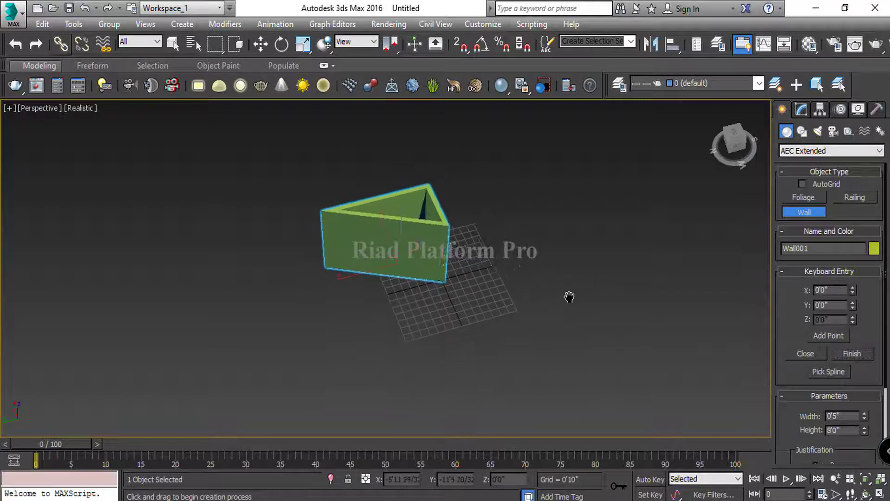